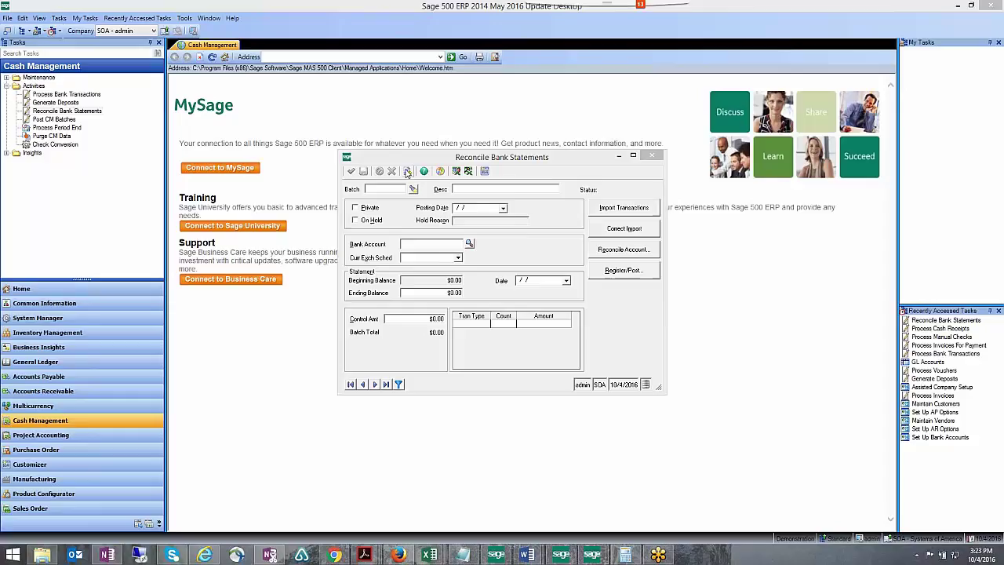
Create a new reconciliation batch for the UBA Chk account, loading its $297,833.79 beginning balance.
left_click(407, 171)
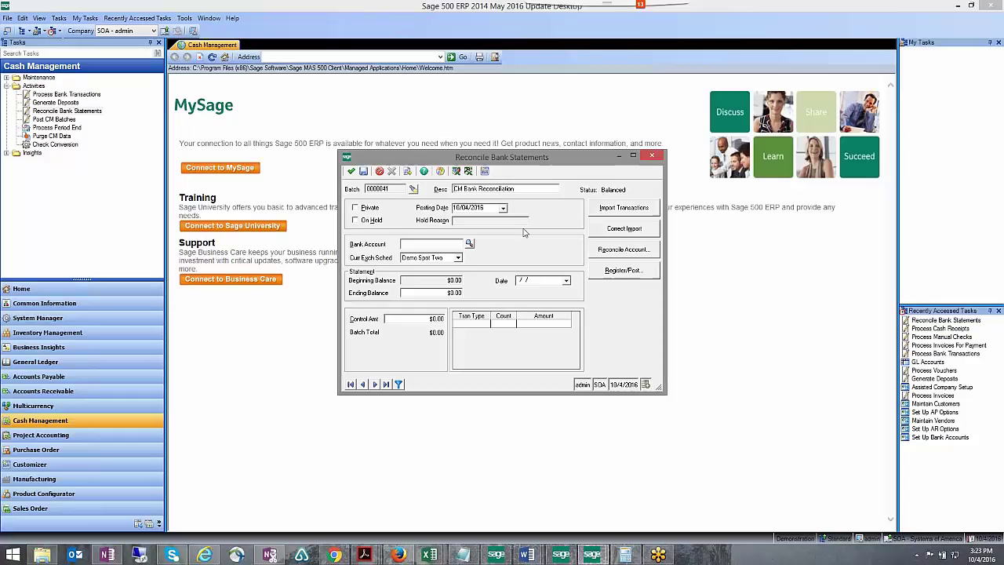
left_click(469, 244)
left_click(398, 331)
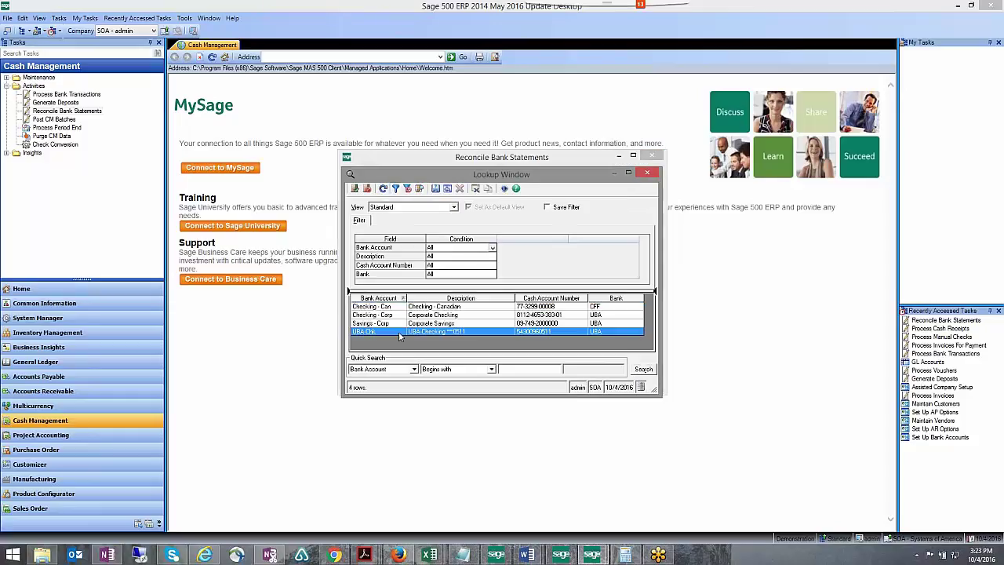
double_click(443, 331)
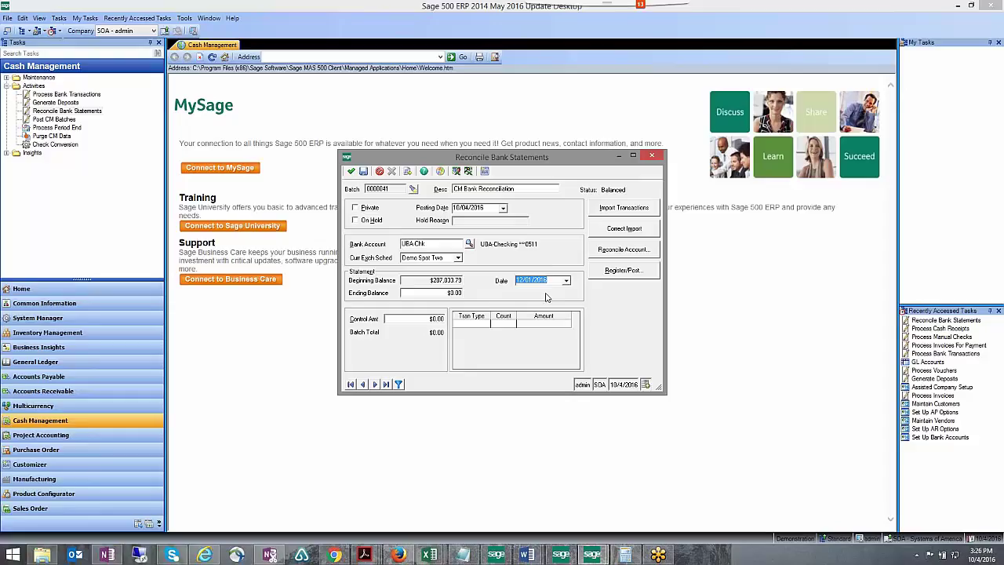
Set the statement date and the posting date to 11/02/2016 using their calendars.
left_click(565, 281)
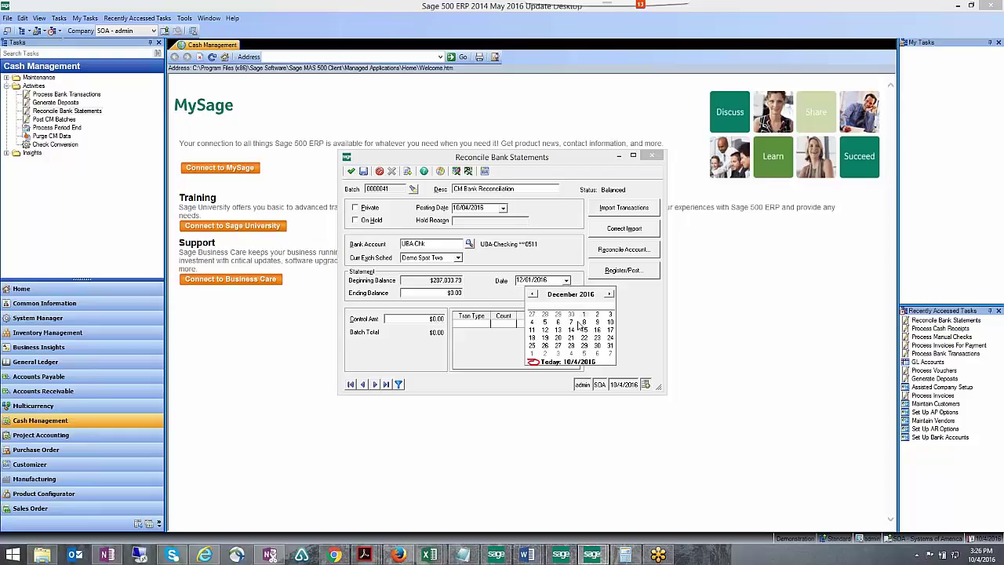
left_click(533, 294)
left_click(570, 315)
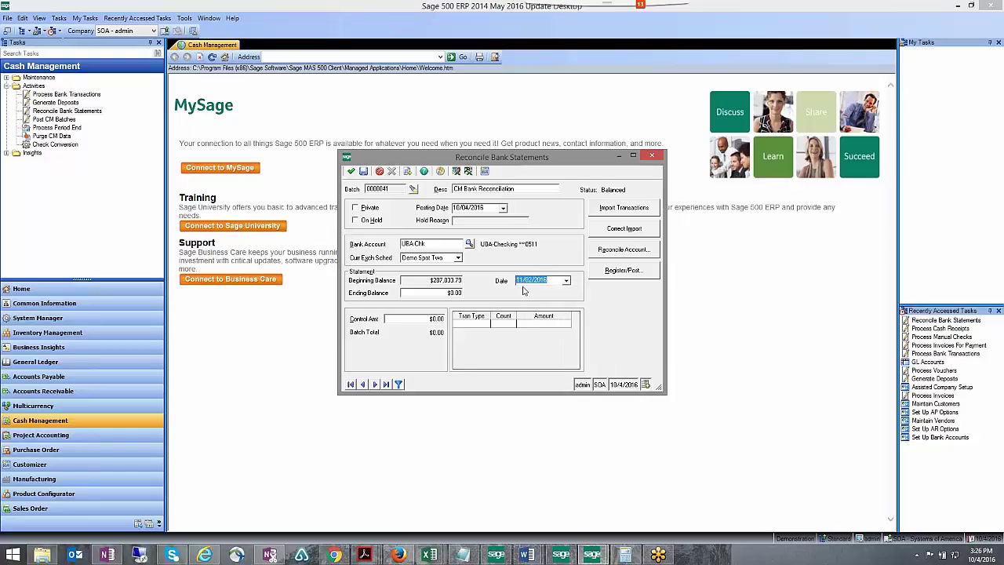
left_click(504, 208)
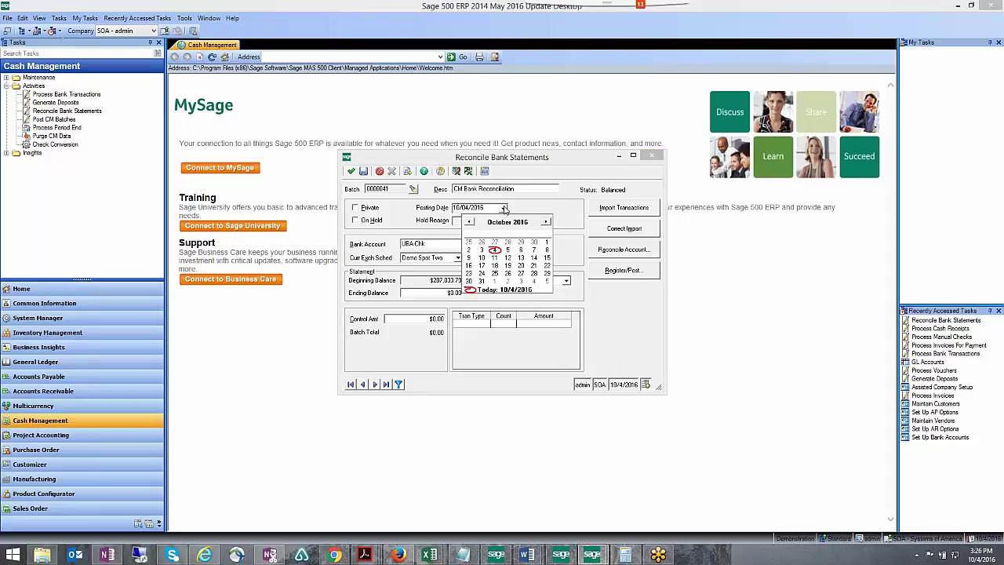
left_click(507, 280)
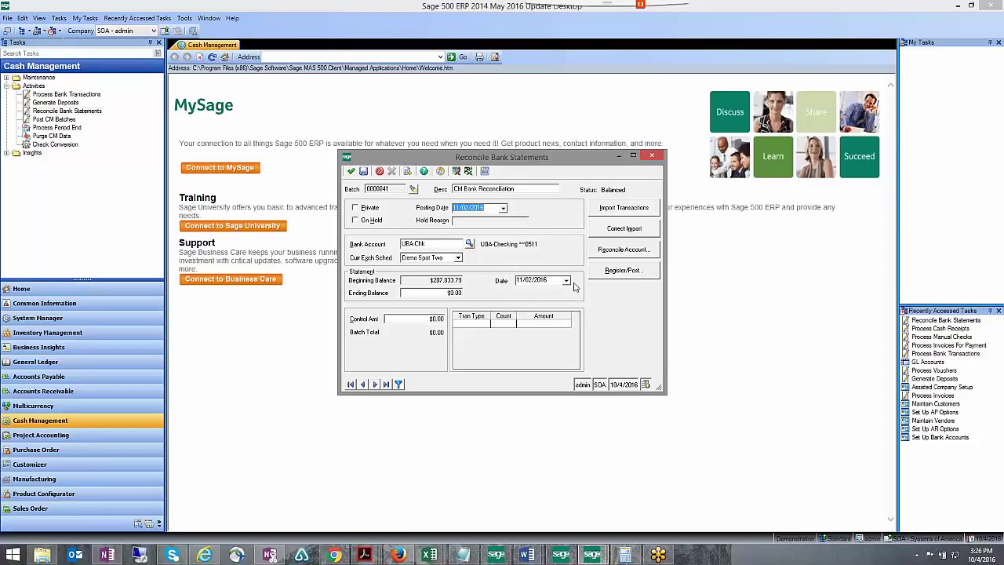
Replace the $0.00 ending balance with $297,833.79 to match the beginning balance.
left_click(412, 292)
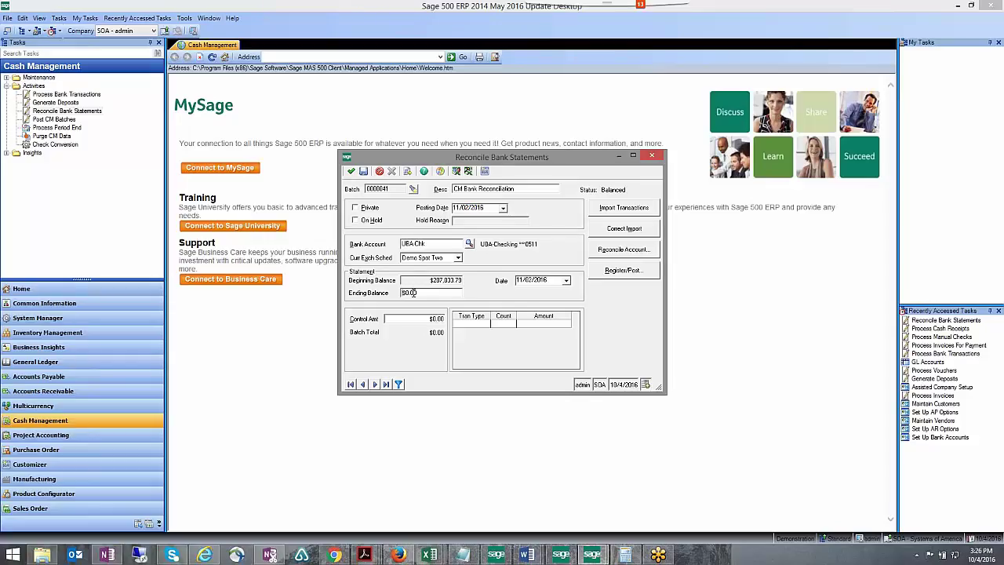
double_click(455, 293)
type("2")
type("07033.79")
key("Tab")
Change the batch description from CM Bank Reconciliation to 'Adjust Book Balance'.
left_click(513, 188)
double_click(514, 188)
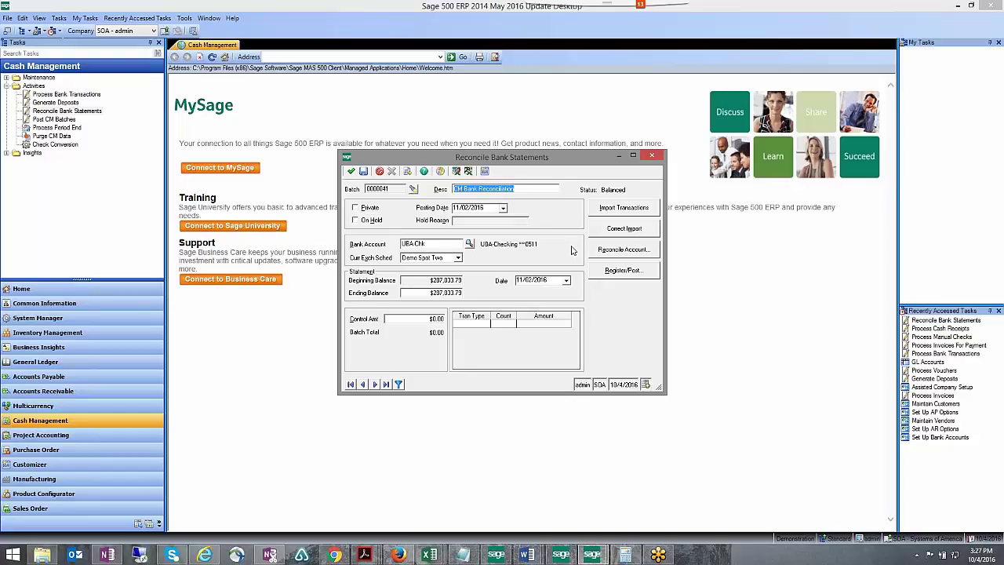
type("A")
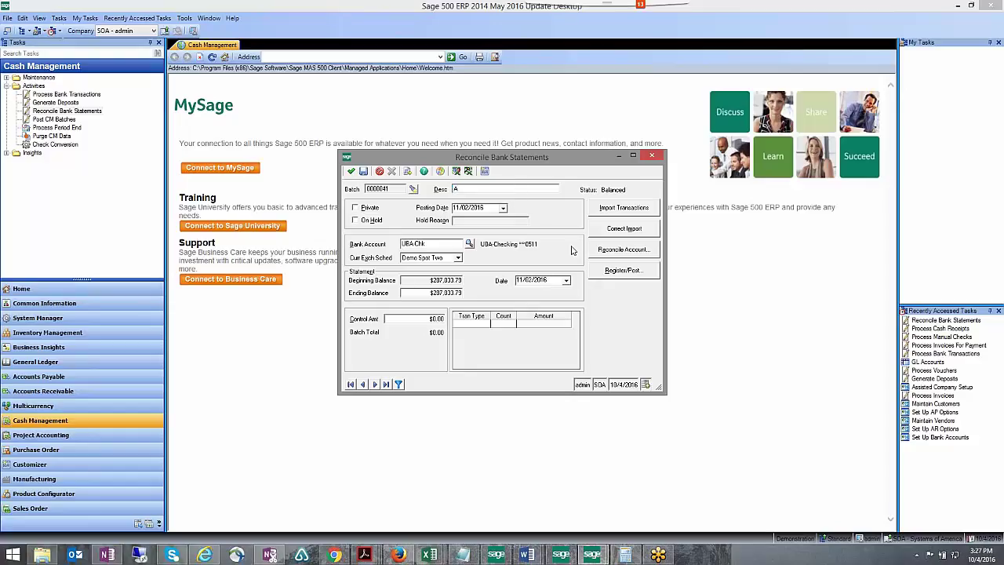
type("djust Book Balance")
Open the UBA Chk reconciliation, showing a $50.00 variance, and start a bank adjustment entry.
left_click(637, 248)
left_click(490, 305)
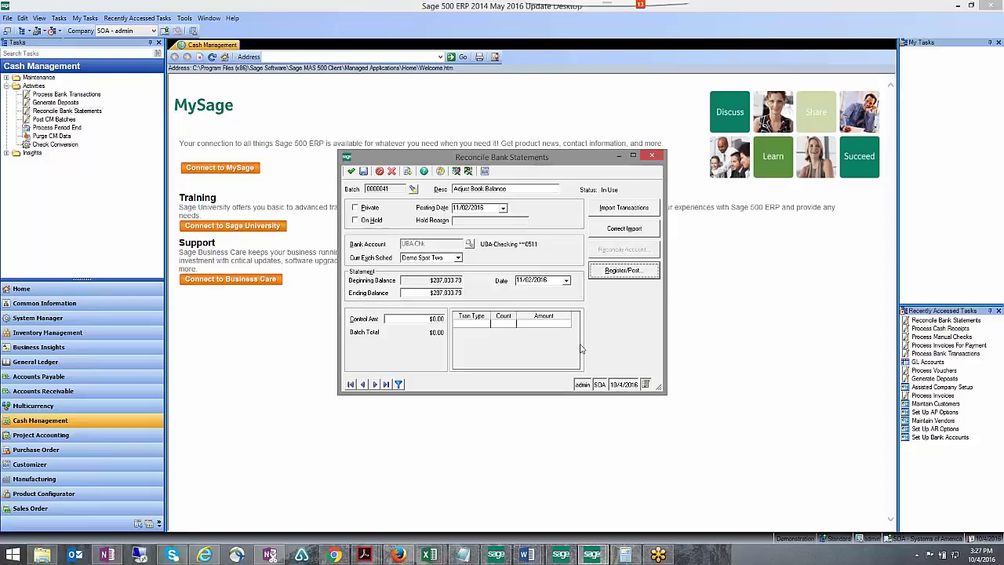
left_click_drag(353, 10, 603, 76)
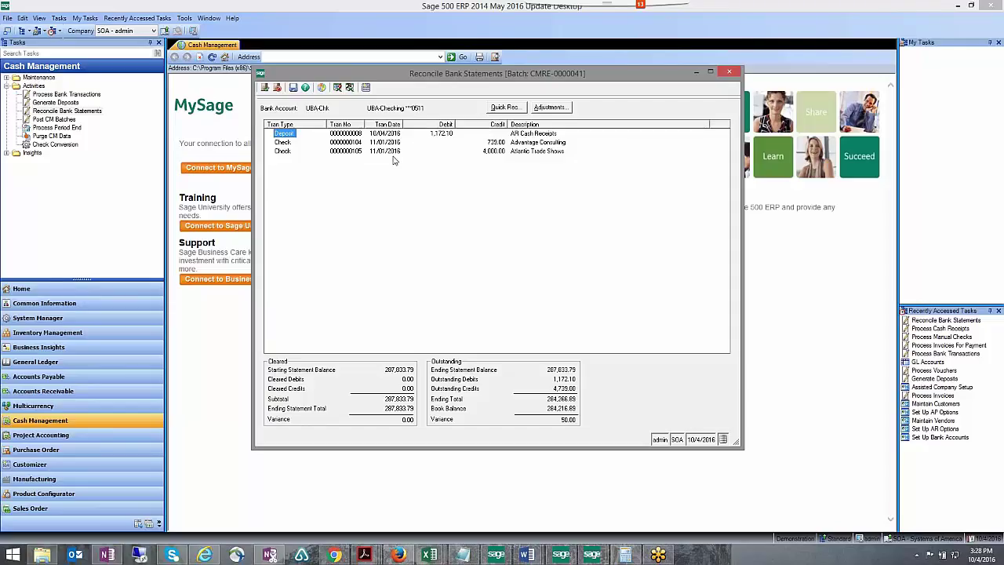
left_click(552, 108)
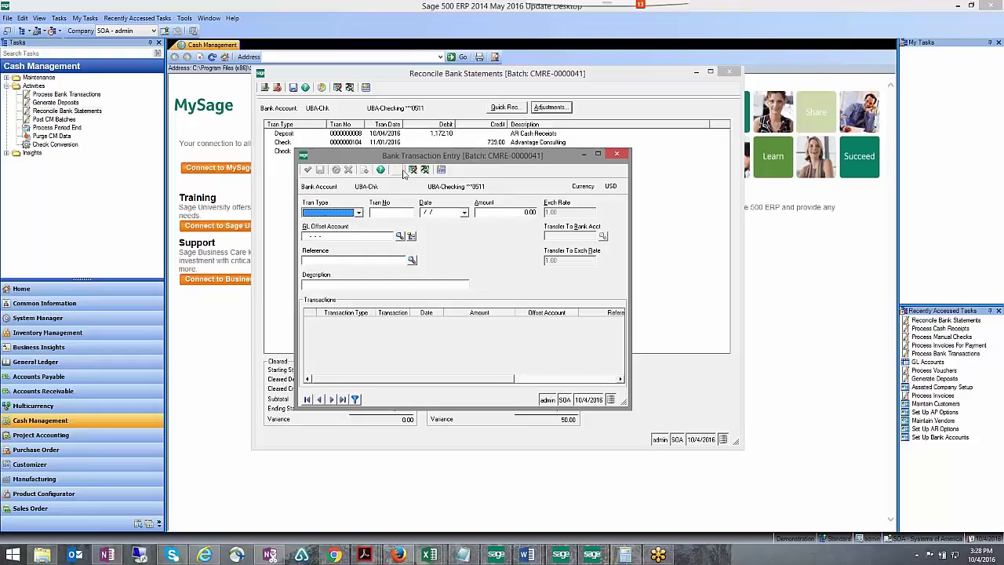
Set the new bank transaction's type to Misc. Bank Debit.
left_click_drag(420, 156, 285, 125)
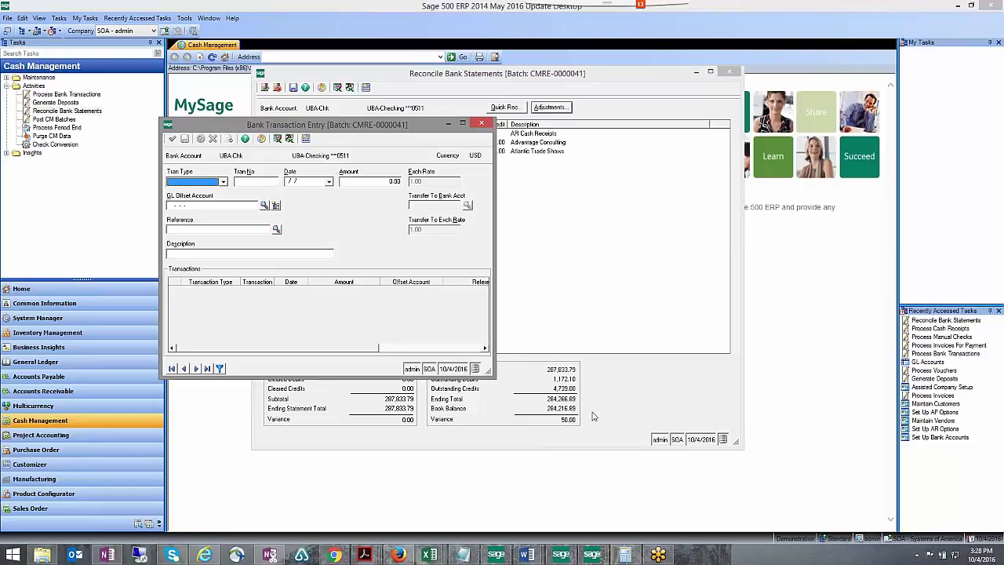
left_click_drag(376, 128, 551, 155)
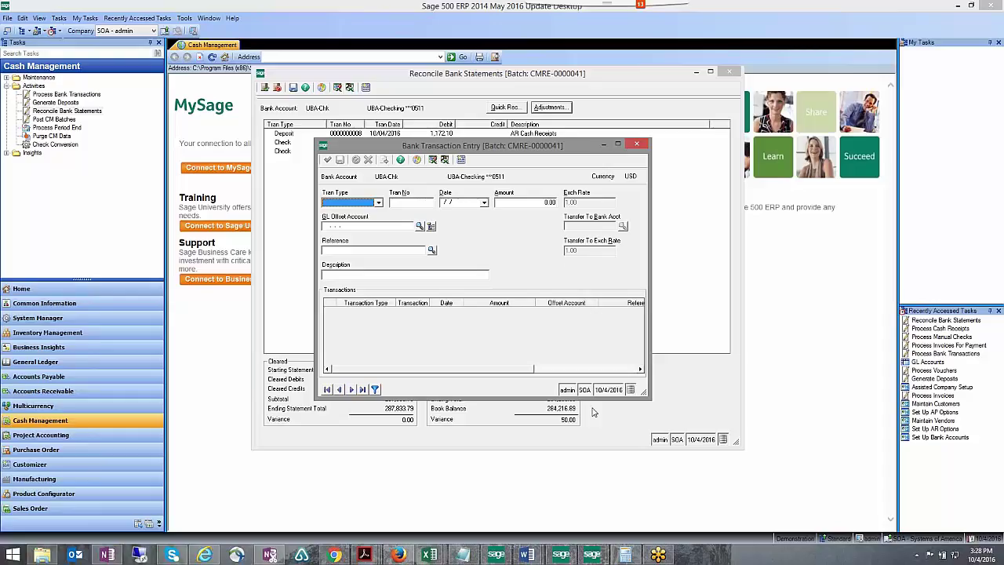
left_click(378, 203)
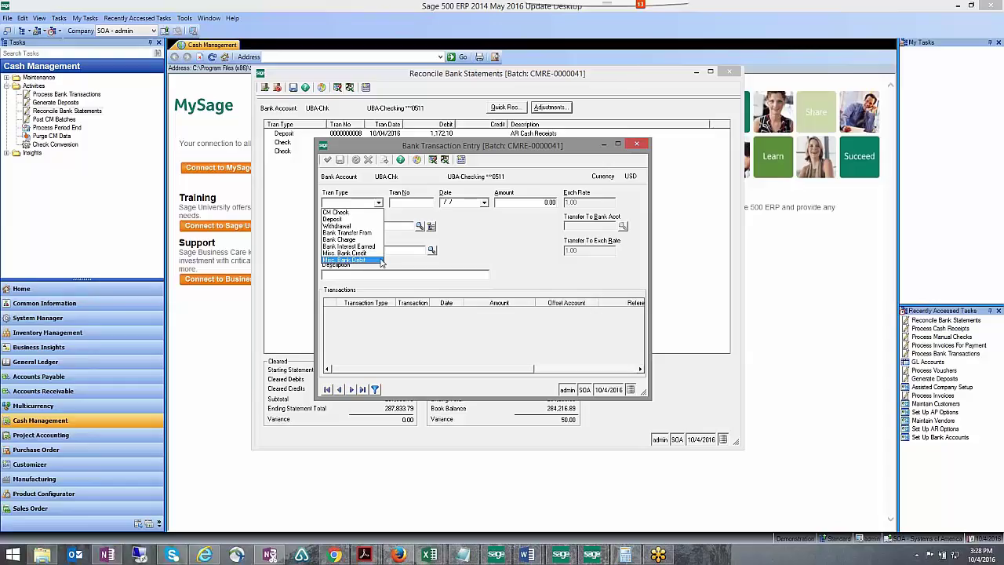
left_click(381, 259)
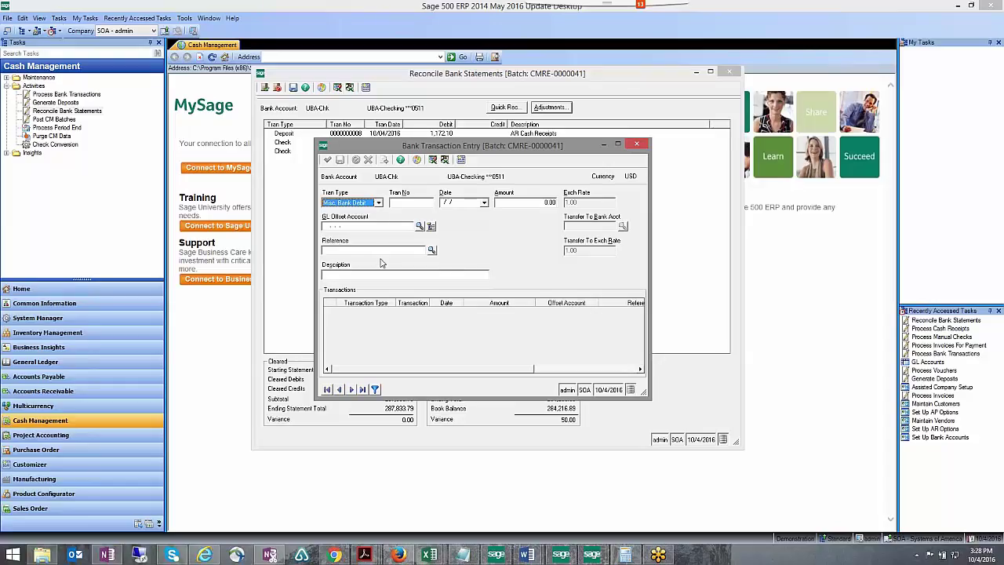
left_click(389, 205)
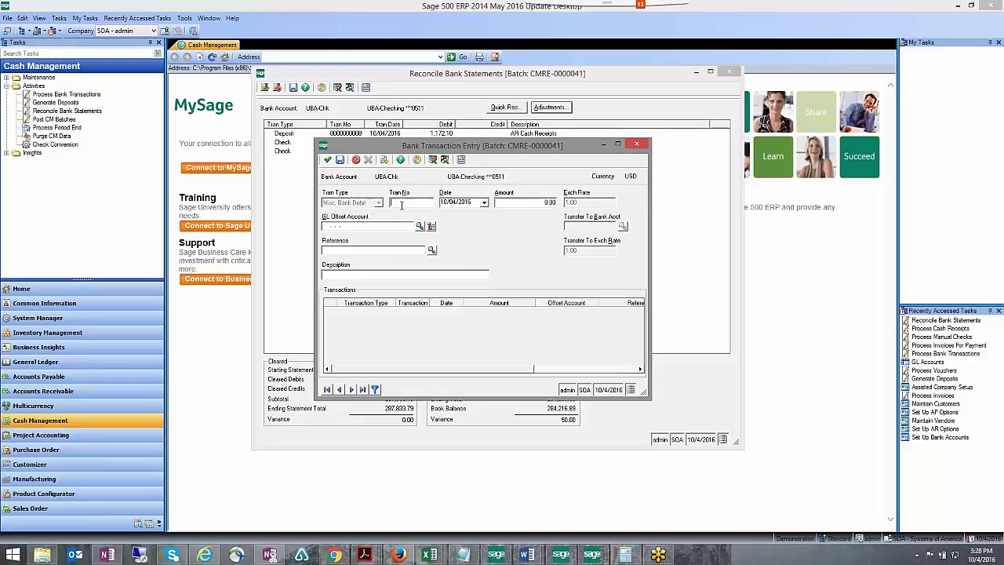
Date the debit 11/02/2016, enter a 50.00 amount, and begin the GL offset account.
left_click(484, 203)
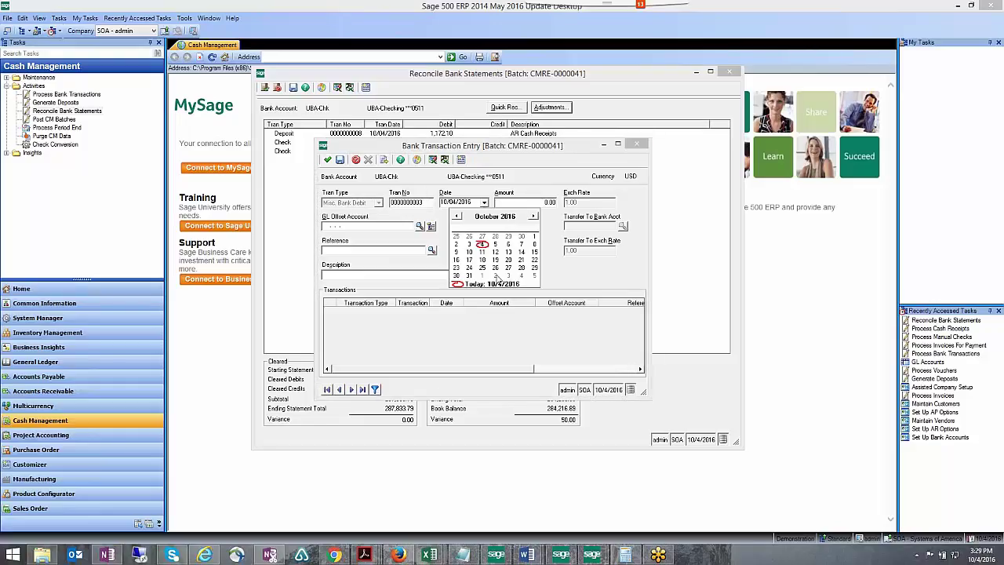
left_click(494, 275)
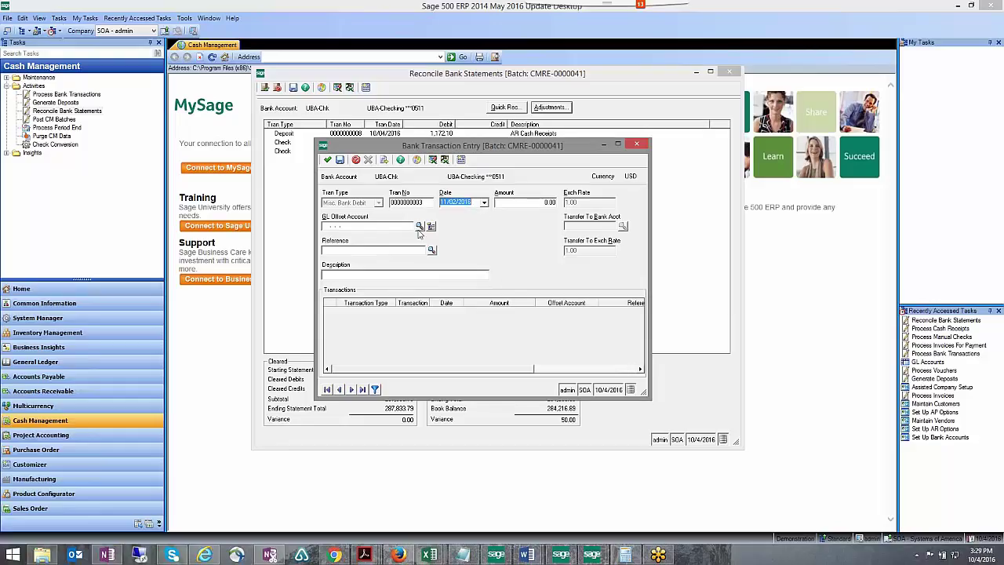
left_click(546, 206)
type("50")
key("Tab")
type("1")
left_click(419, 227)
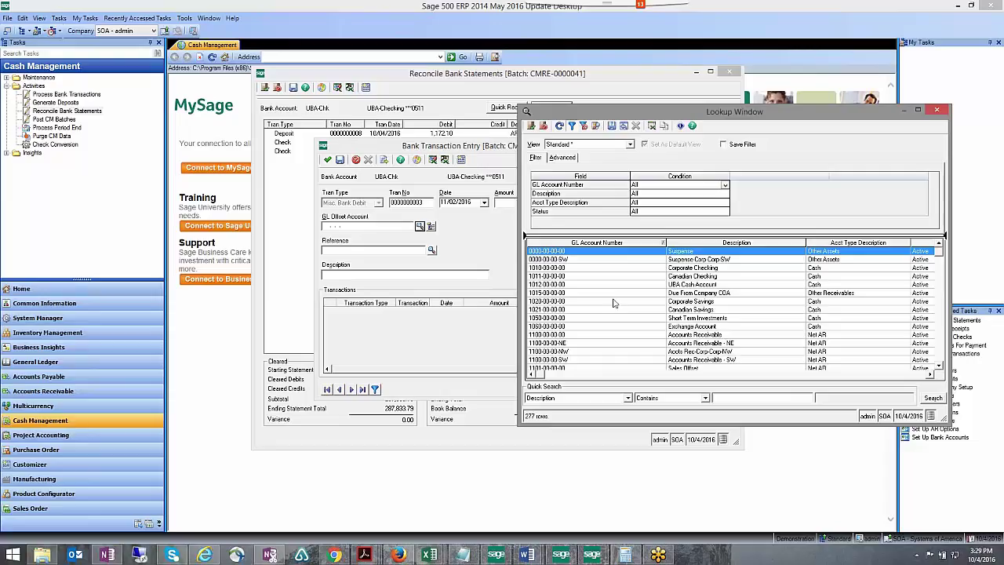
left_click(567, 285)
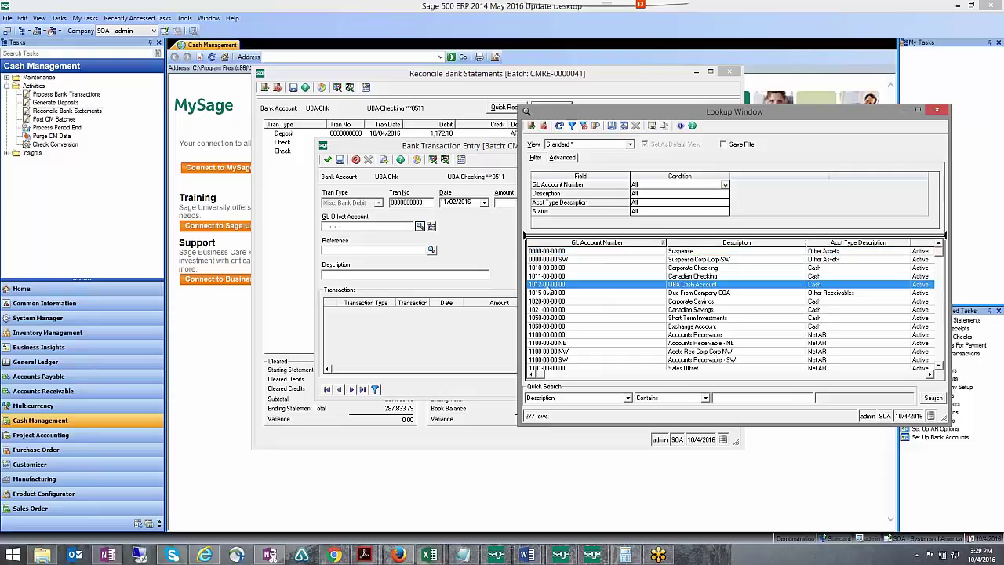
double_click(567, 285)
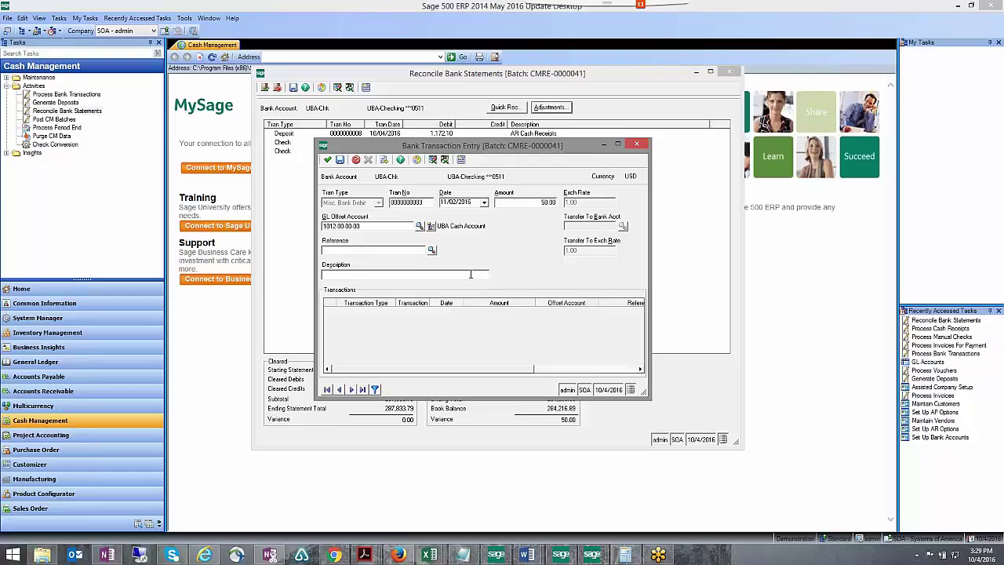
type("adjust book balance")
left_click(339, 160)
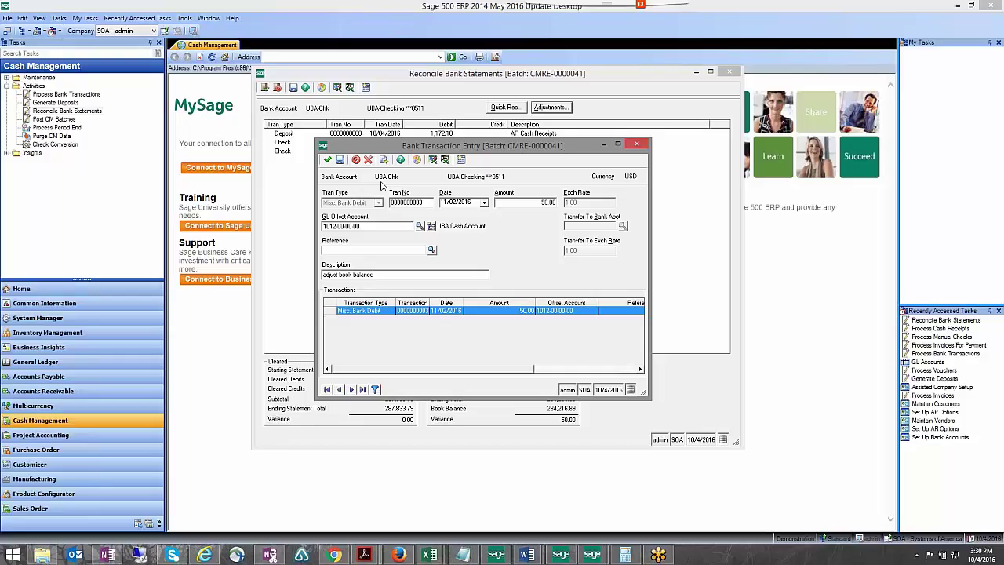
left_click(327, 159)
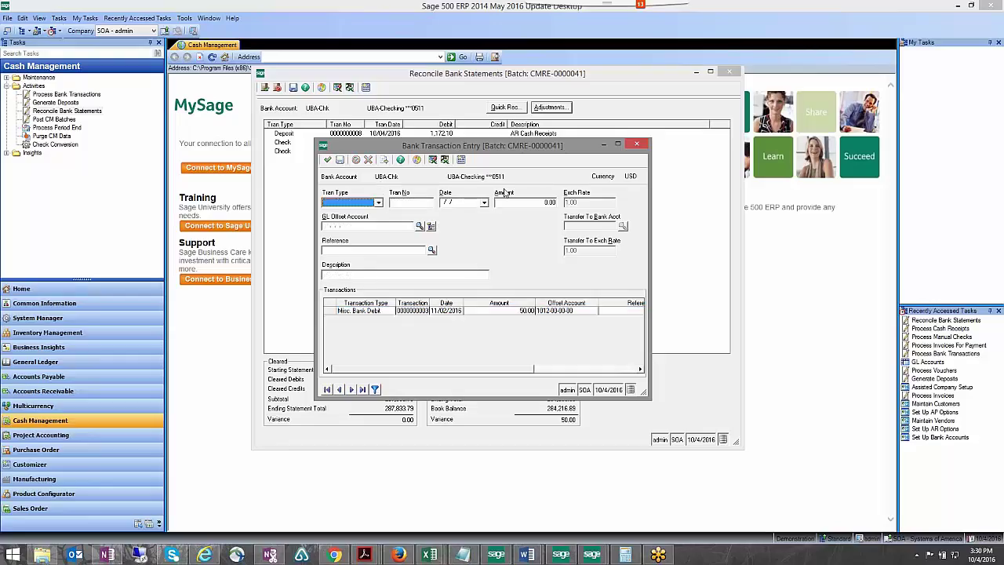
left_click(636, 145)
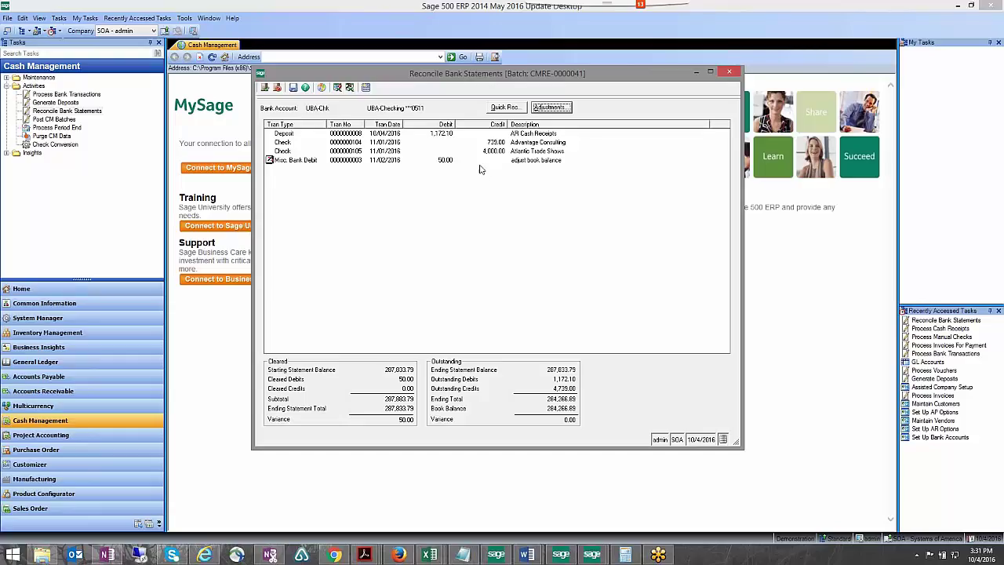
Return to the batch and launch Register/Post, accepting both posting-date warnings.
left_click(552, 197)
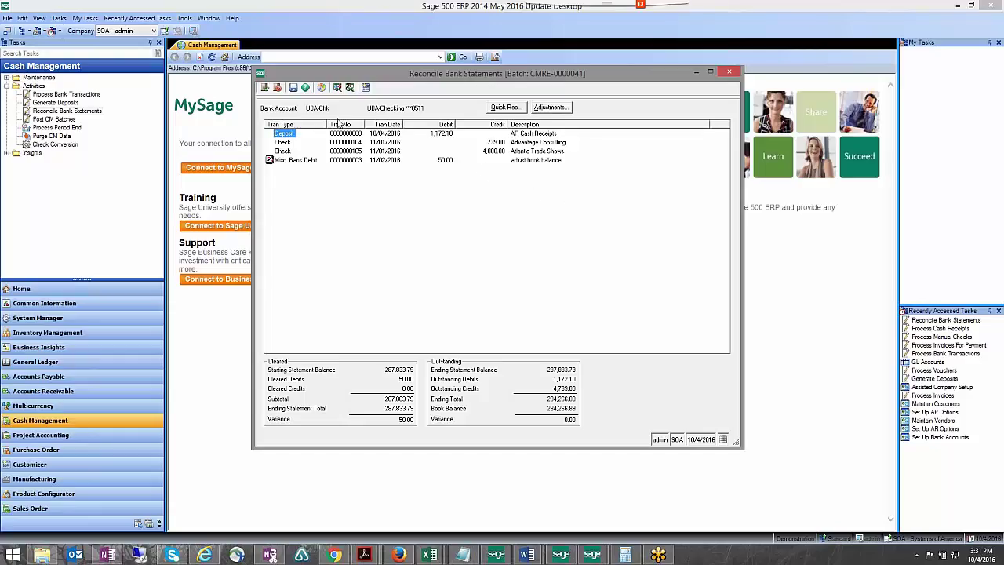
left_click(264, 88)
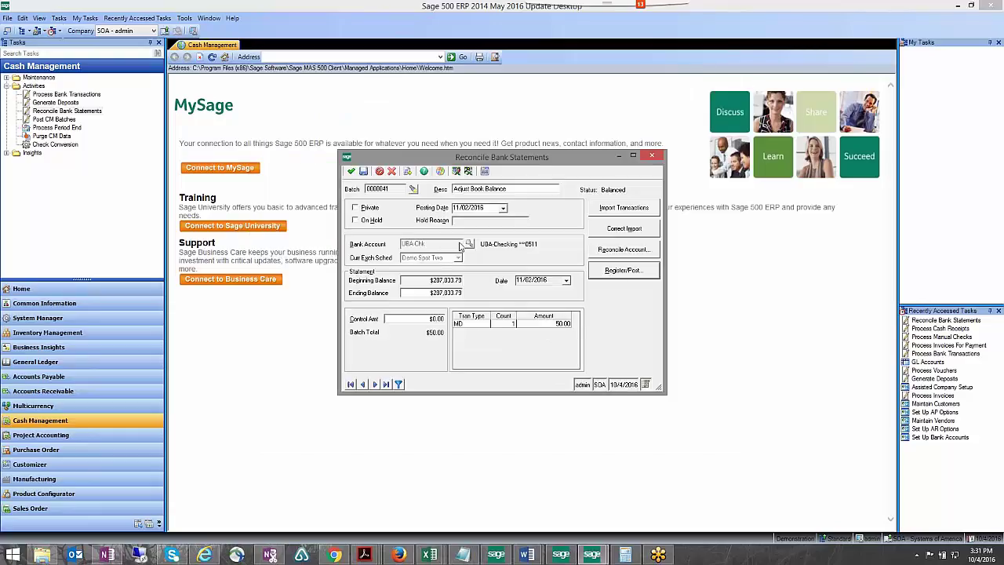
left_click(623, 271)
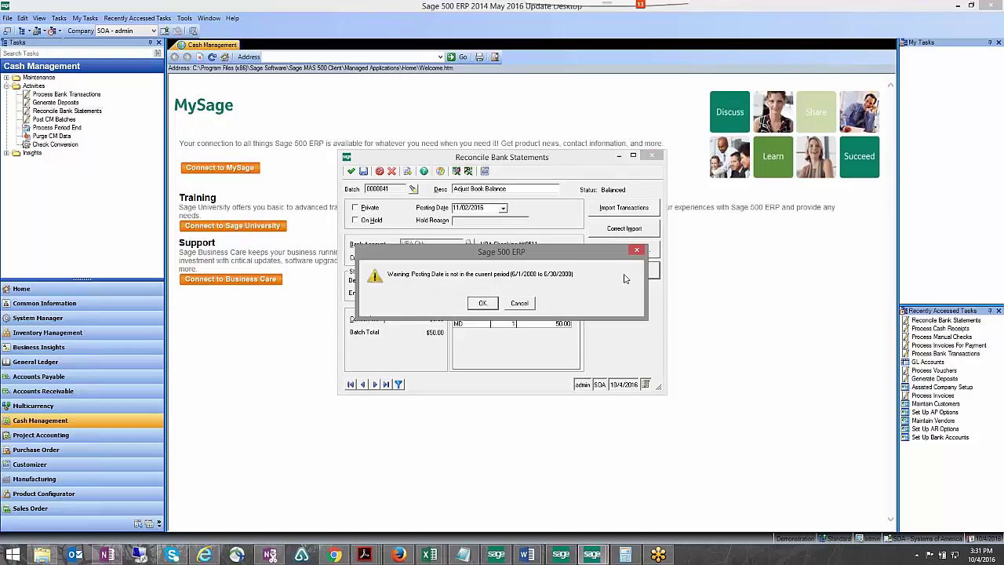
left_click(478, 303)
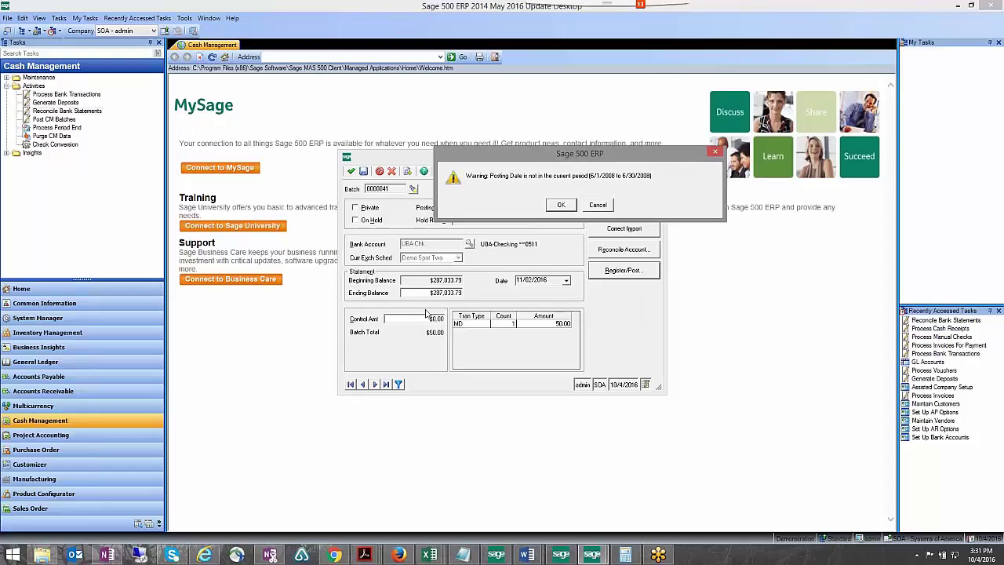
left_click(562, 205)
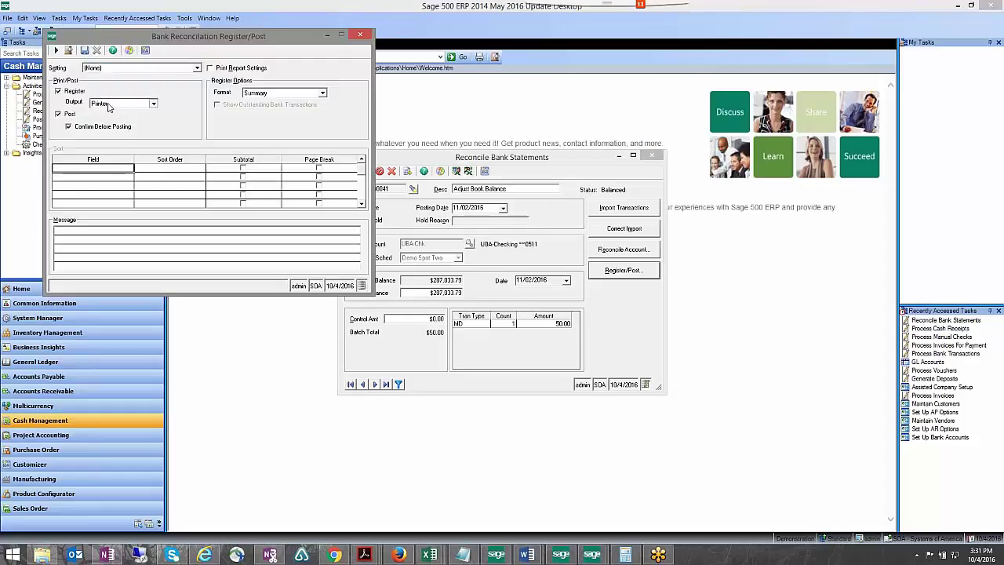
Post batch CMRE-0000041 with the register sent to screen, review it, then close the reports.
left_click(118, 103)
left_click(102, 116)
left_click(56, 50)
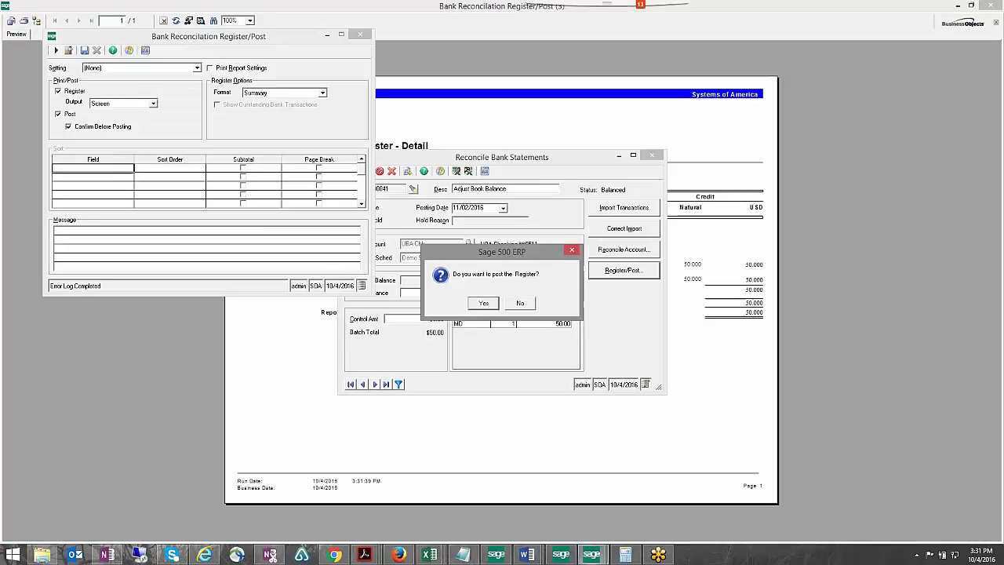
left_click(483, 304)
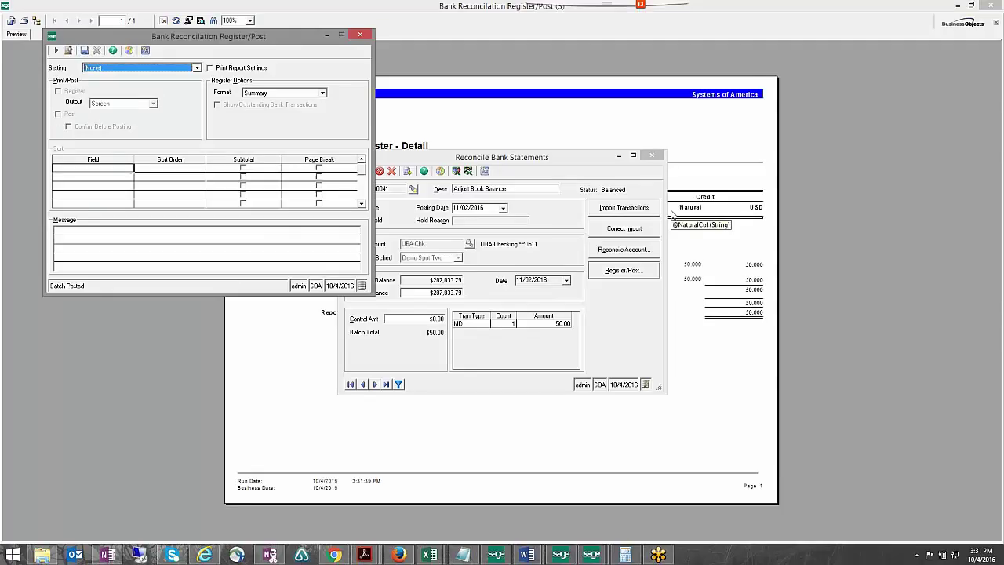
left_click(721, 257)
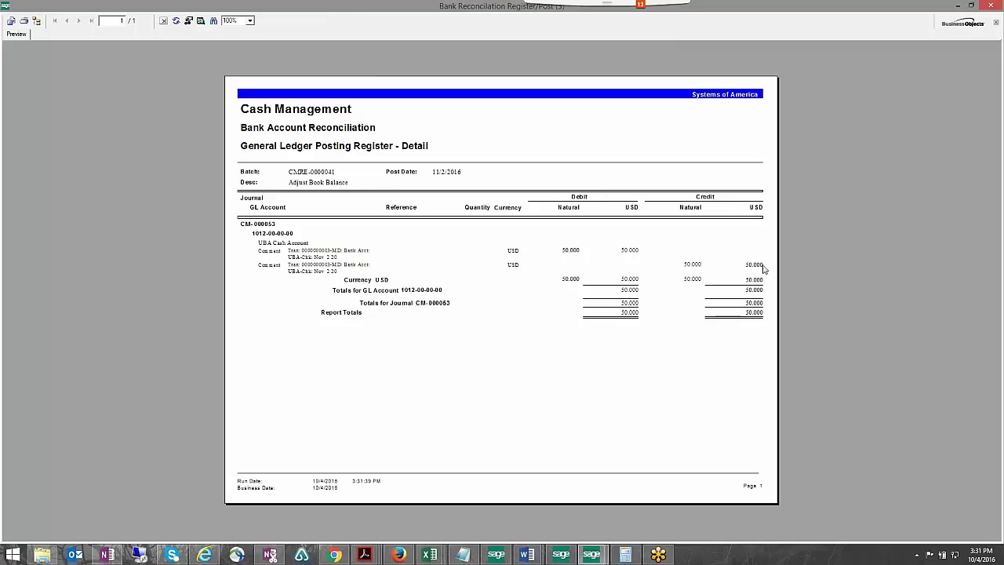
left_click(996, 5)
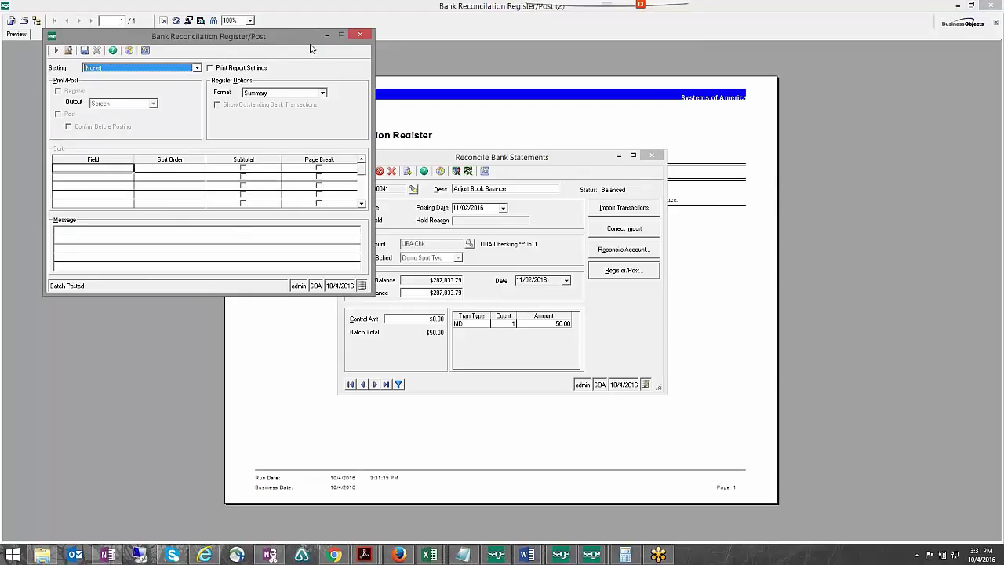
left_click(359, 35)
Begin a new batch with posting date 12/01/2016 for the UBA Chk bank account.
left_click(494, 302)
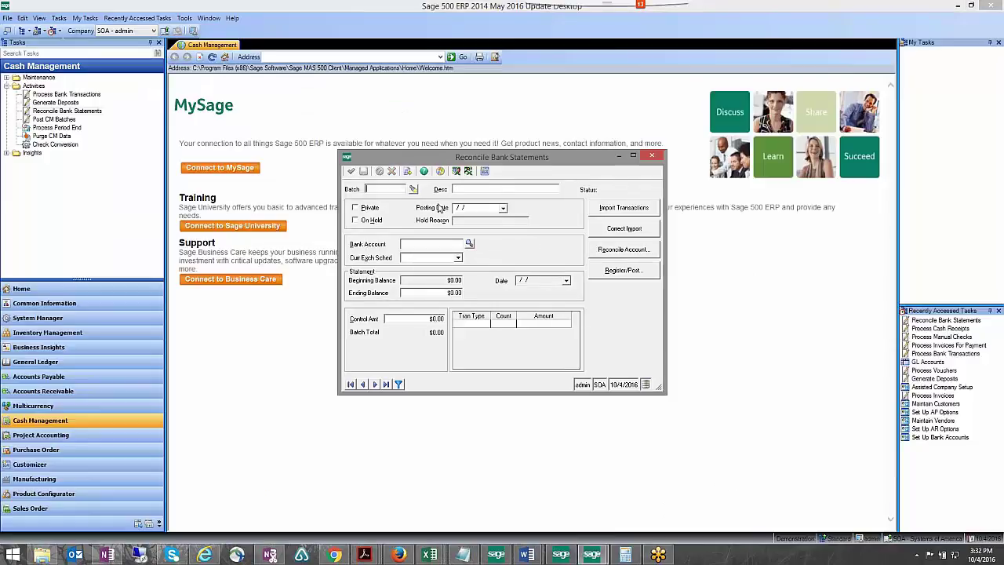
left_click(504, 208)
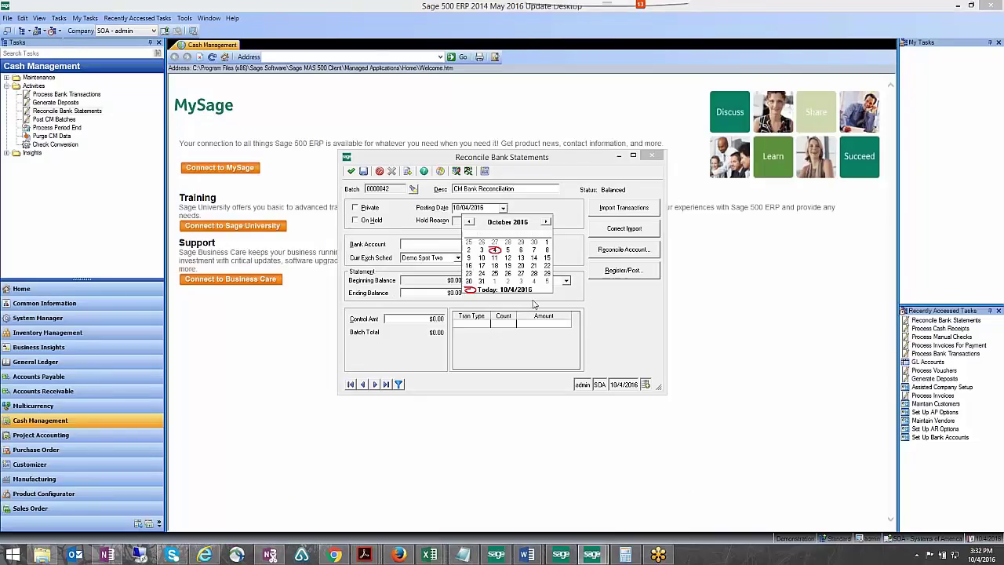
left_click(547, 222)
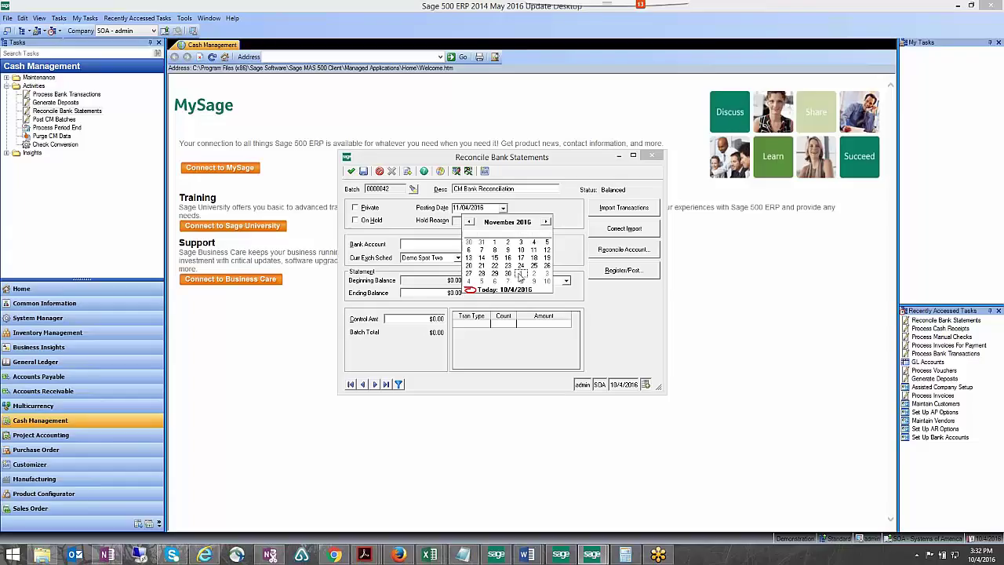
left_click(521, 273)
left_click(454, 246)
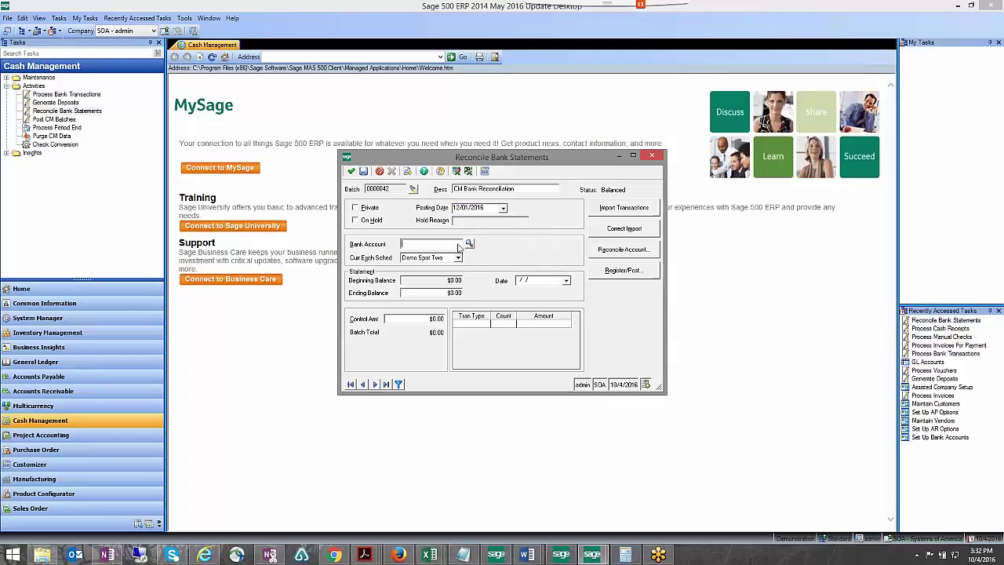
left_click(469, 245)
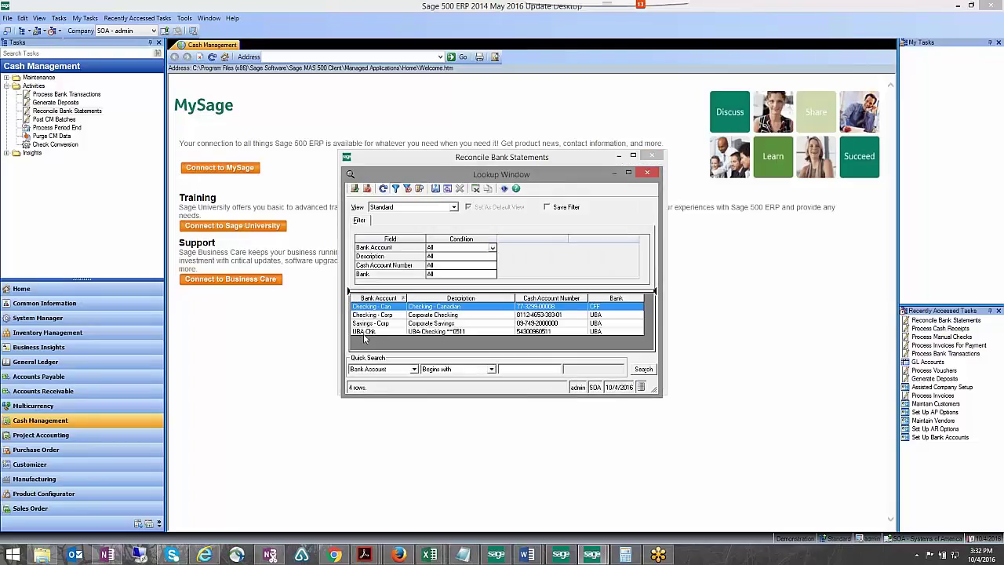
double_click(568, 330)
Set the statement date to 12/01/2016 and the ending balance to $284,266.69.
left_click(565, 280)
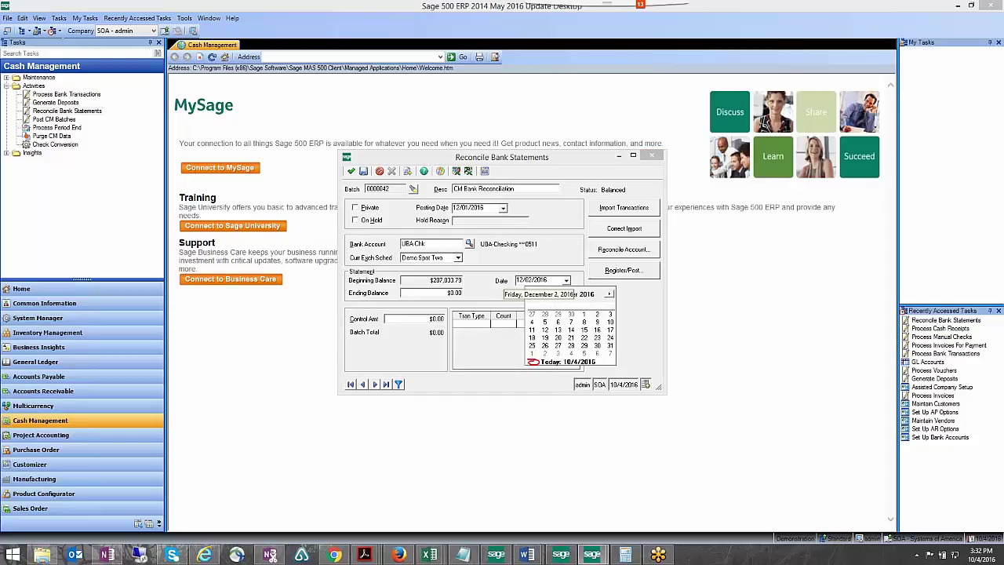
left_click(584, 315)
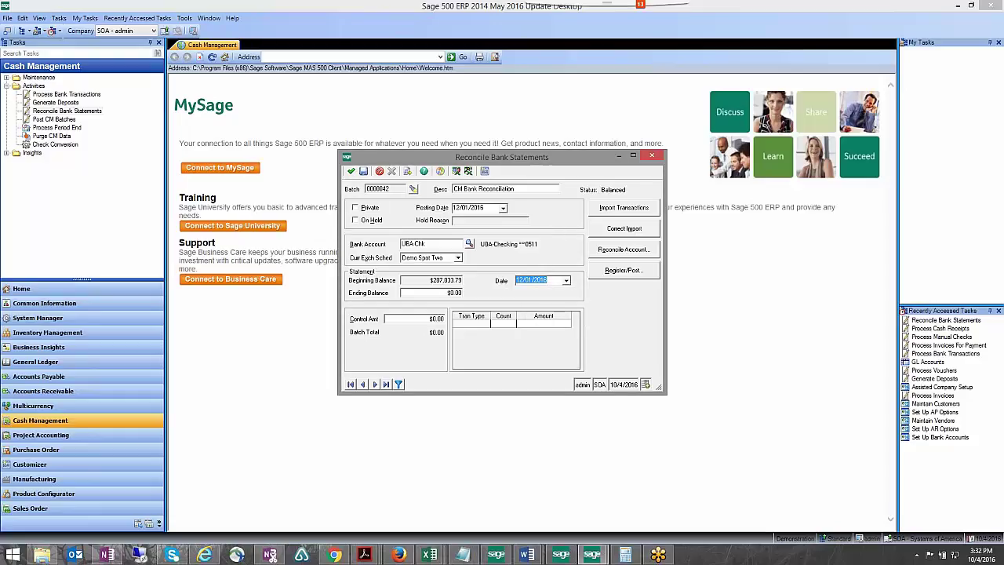
key("Tab")
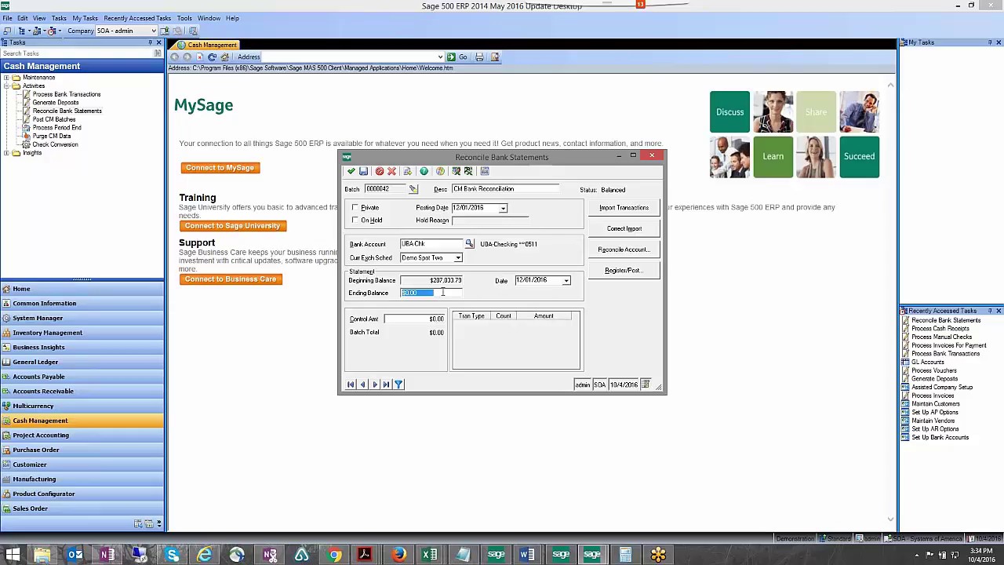
type("204")
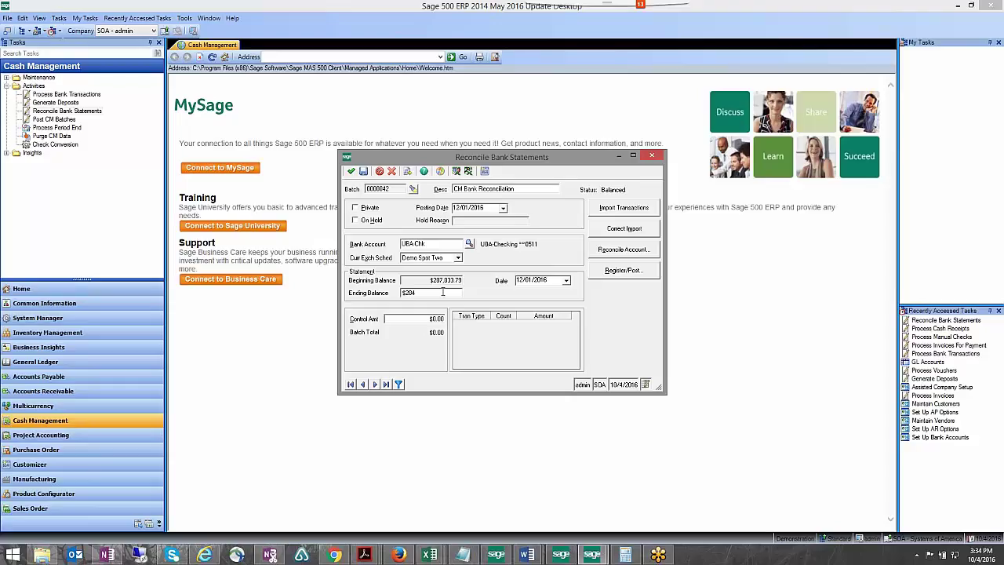
type("266.09")
key("Tab")
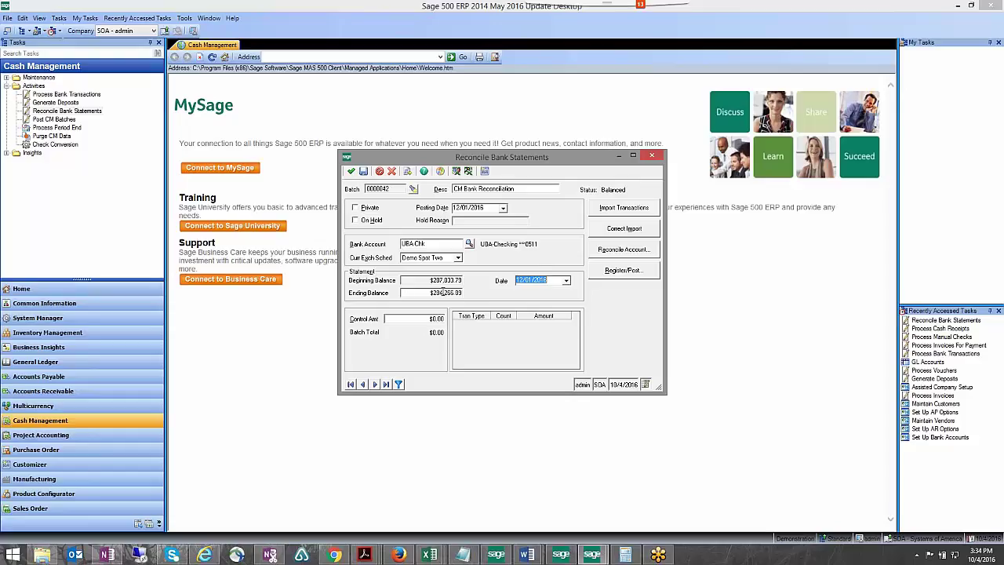
left_click(638, 249)
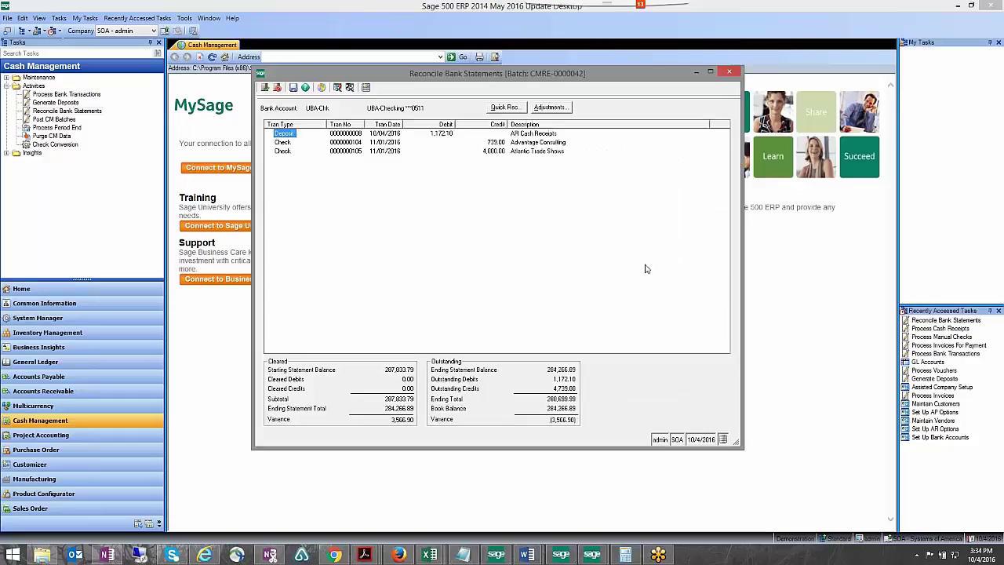
left_click(270, 134)
left_click(270, 142)
left_click(270, 150)
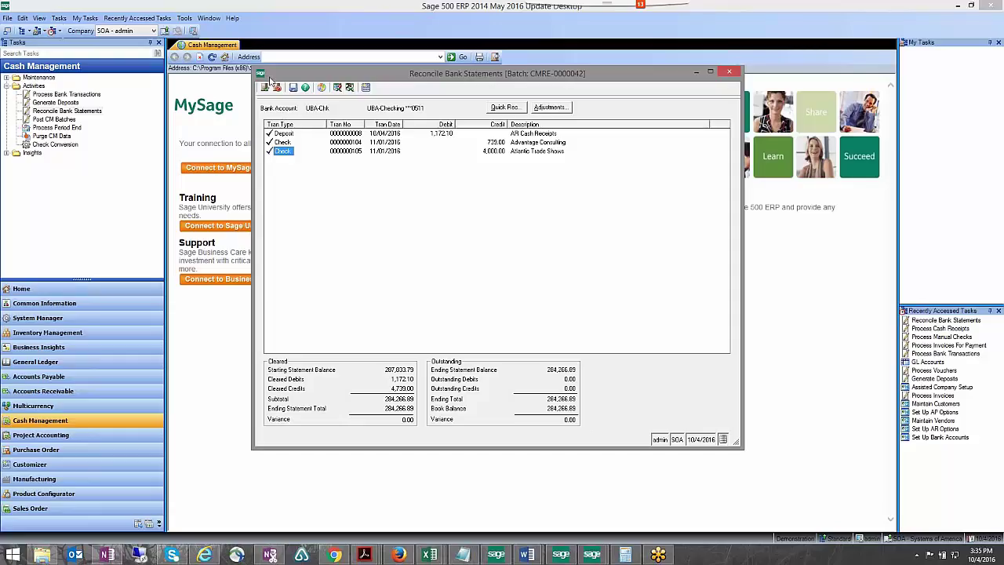
left_click(265, 88)
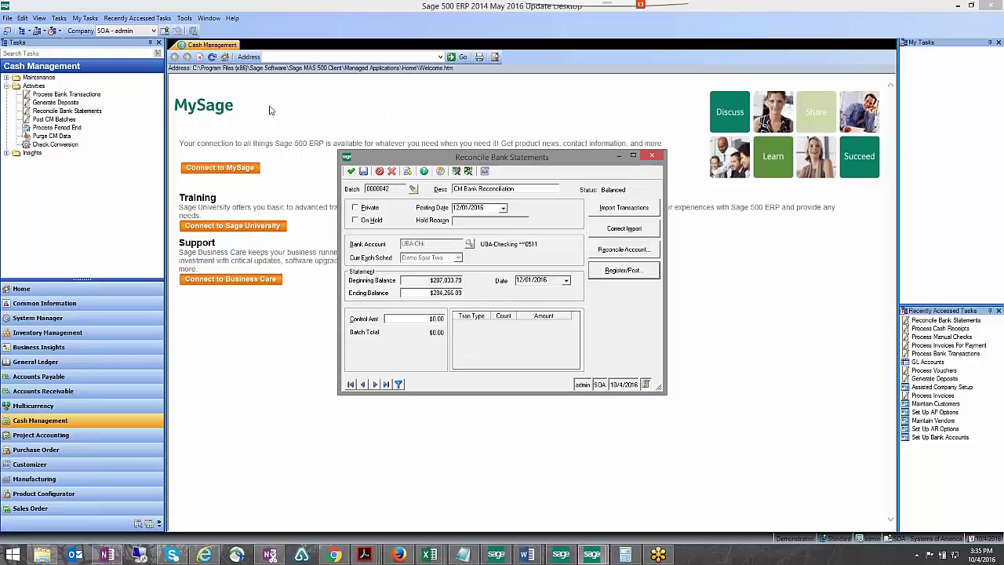